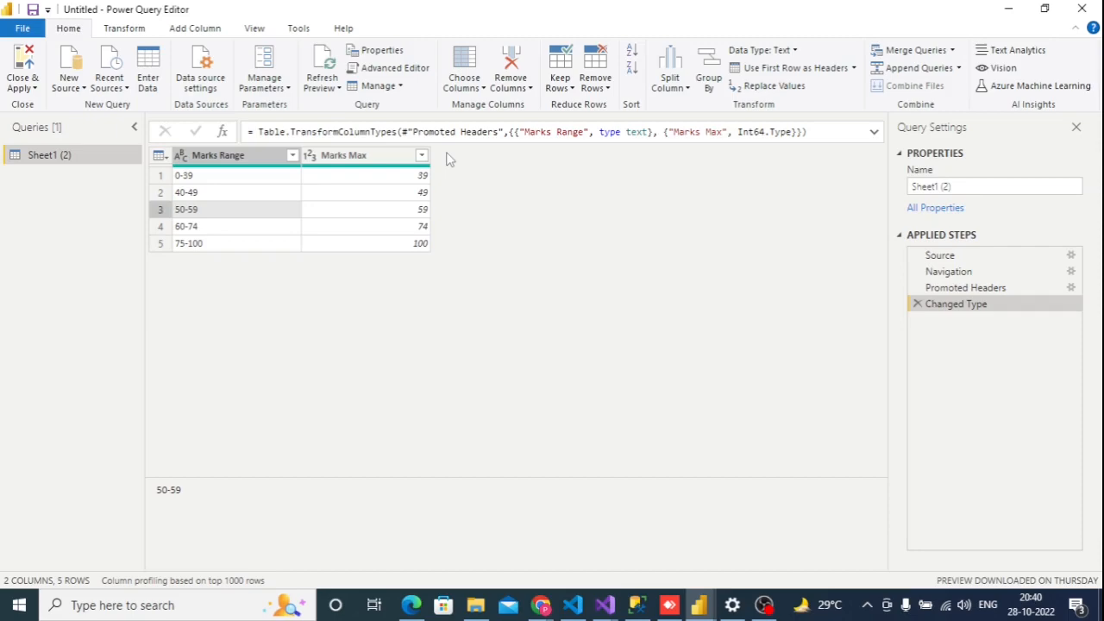
{"action": "left_click", "coordinate": [242, 179]}
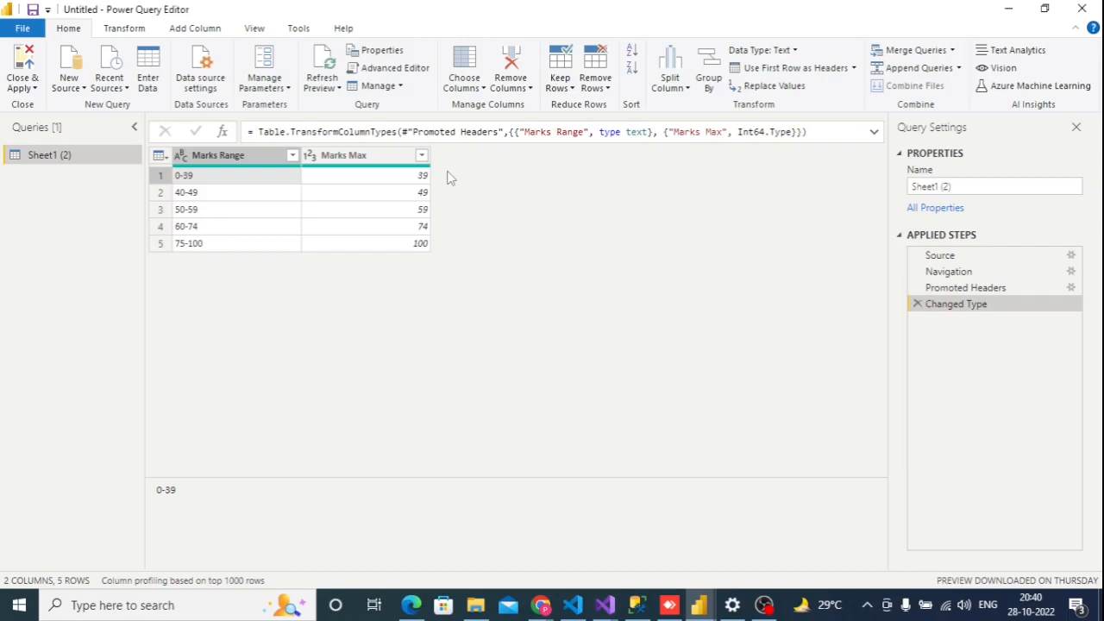
{"action": "left_click", "coordinate": [214, 196]}
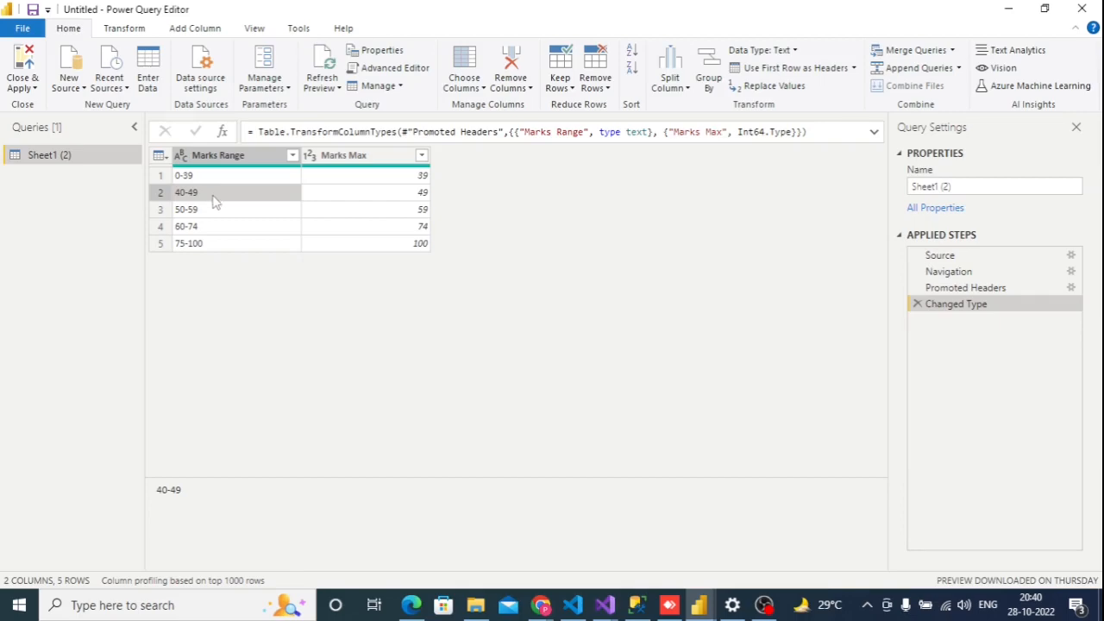
{"action": "left_click", "coordinate": [216, 214]}
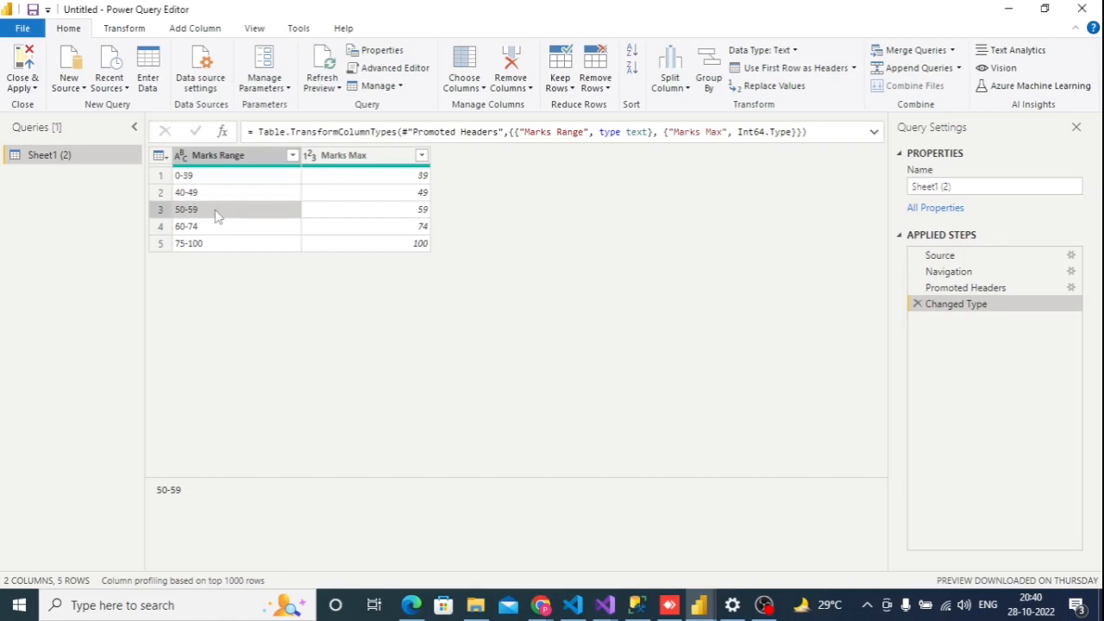
{"action": "key", "text": "Down"}
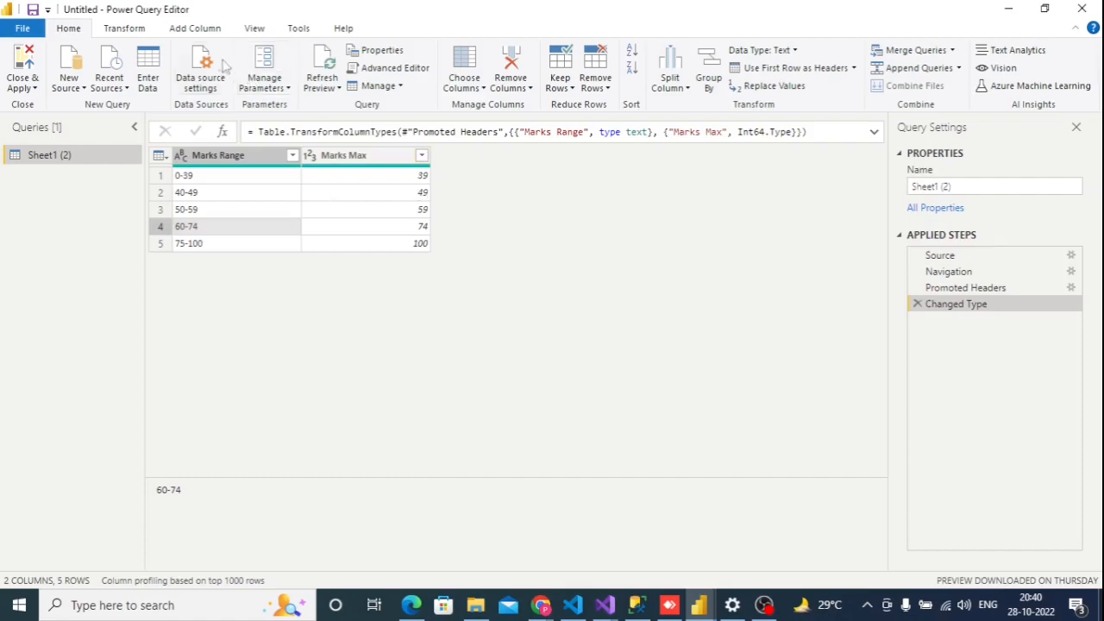
Start a new conditional column named Remarks
{"action": "left_click", "coordinate": [191, 29]}
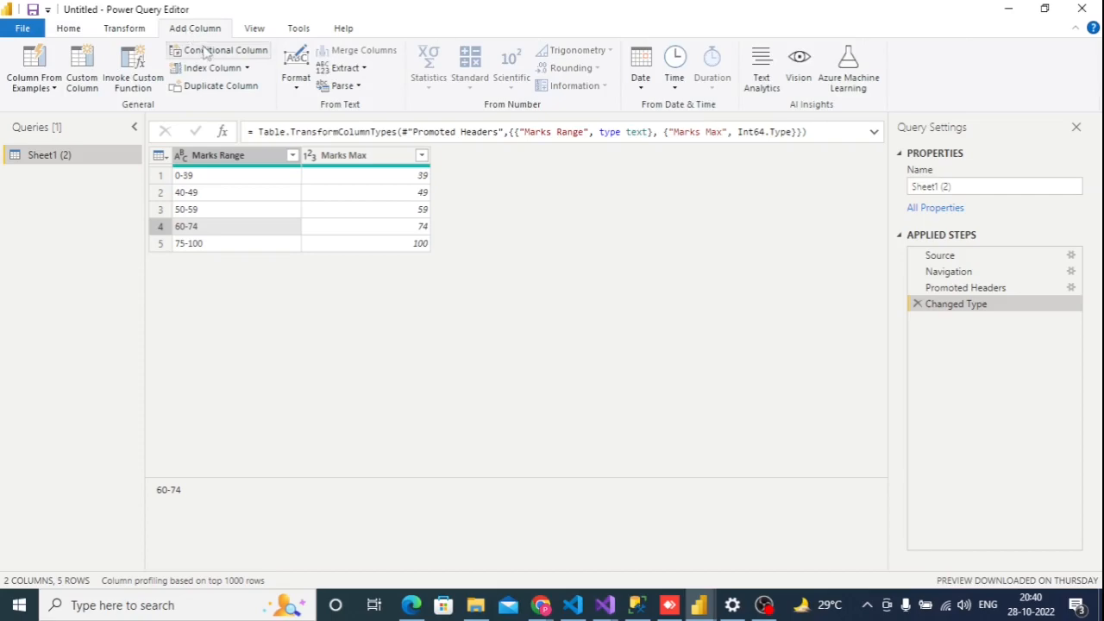
{"action": "left_click", "coordinate": [205, 52]}
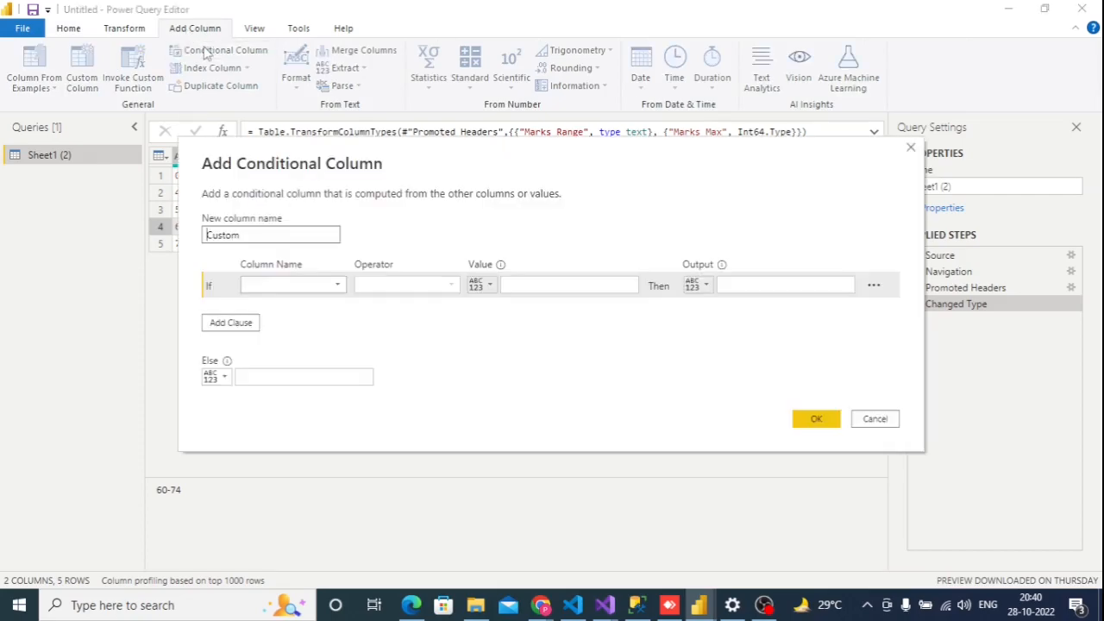
{"action": "double_click", "coordinate": [247, 237]}
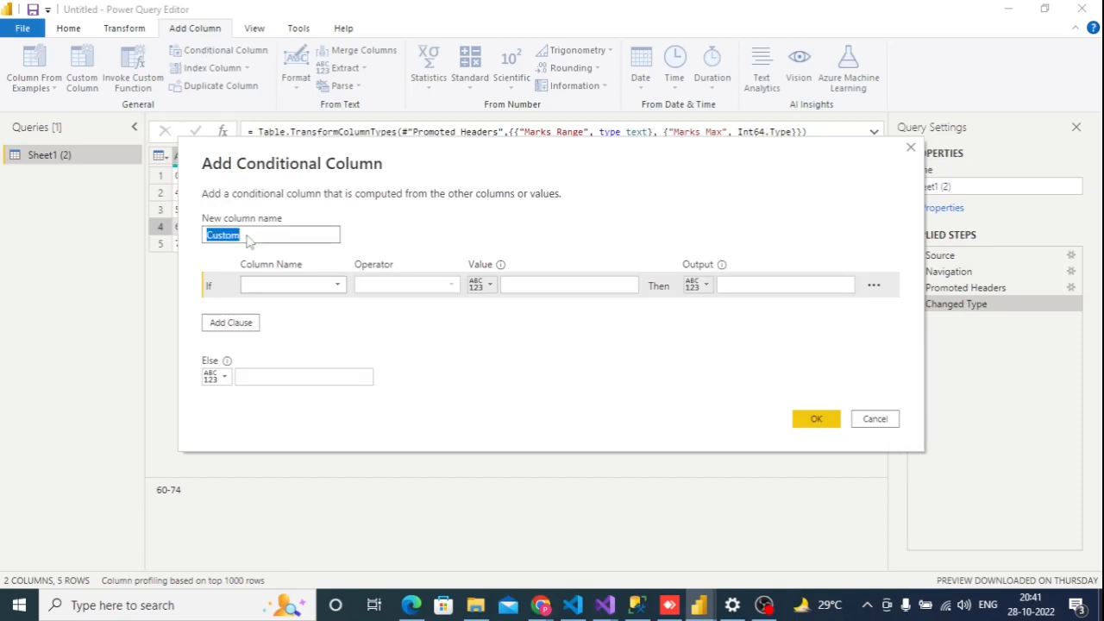
{"action": "type", "text": "Remarks"}
Define the first condition so that Marks Max is less than 40 outputs Fail
{"action": "left_click", "coordinate": [334, 286]}
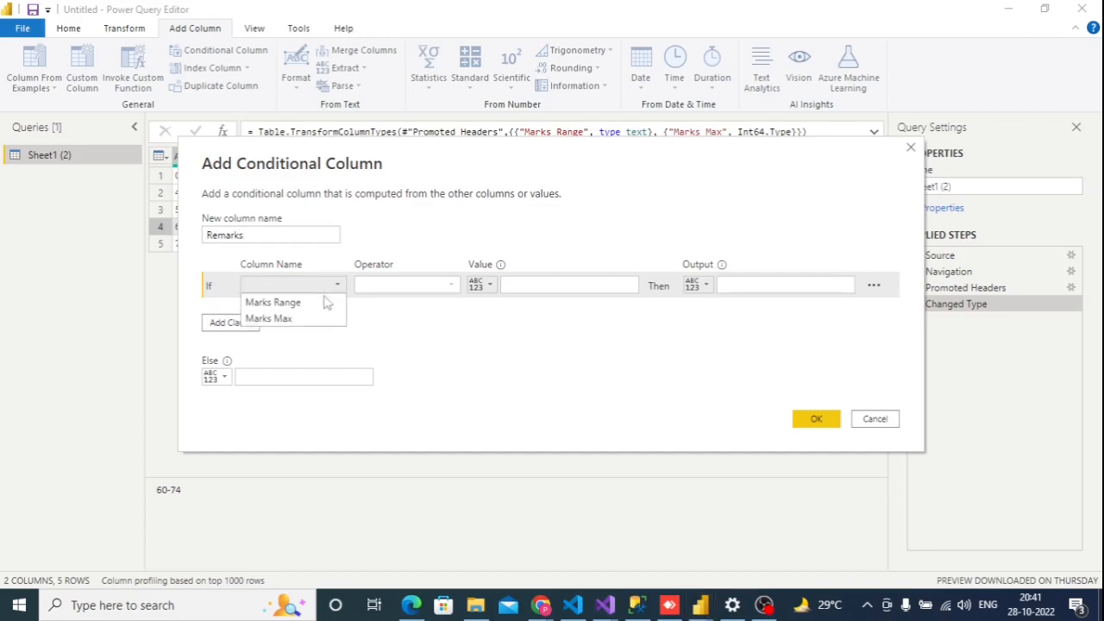
{"action": "left_click", "coordinate": [308, 319]}
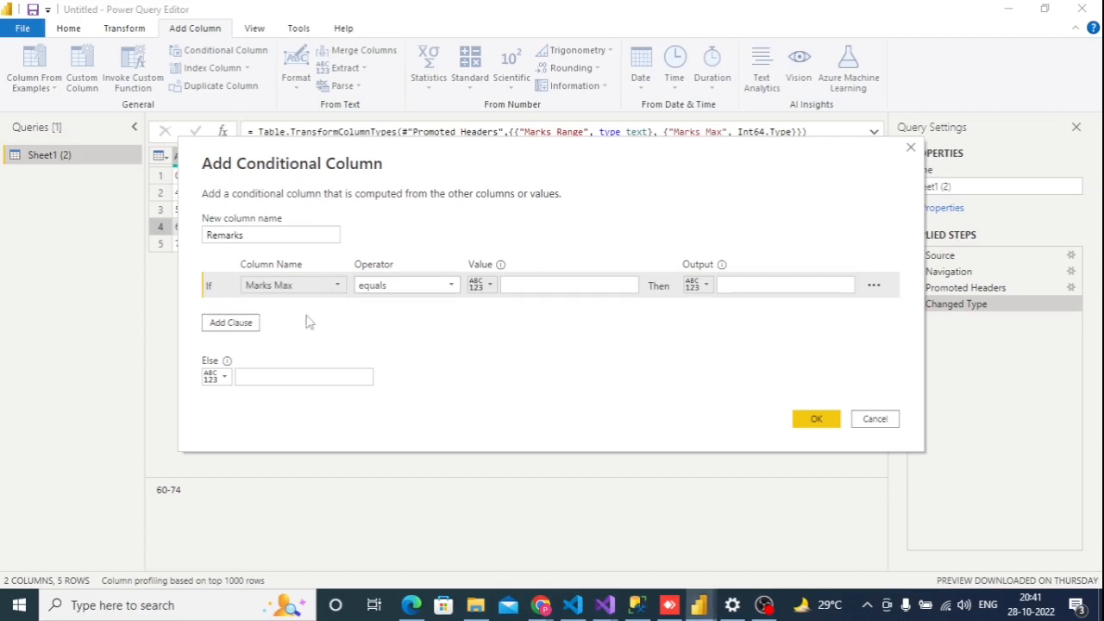
{"action": "left_click", "coordinate": [421, 286]}
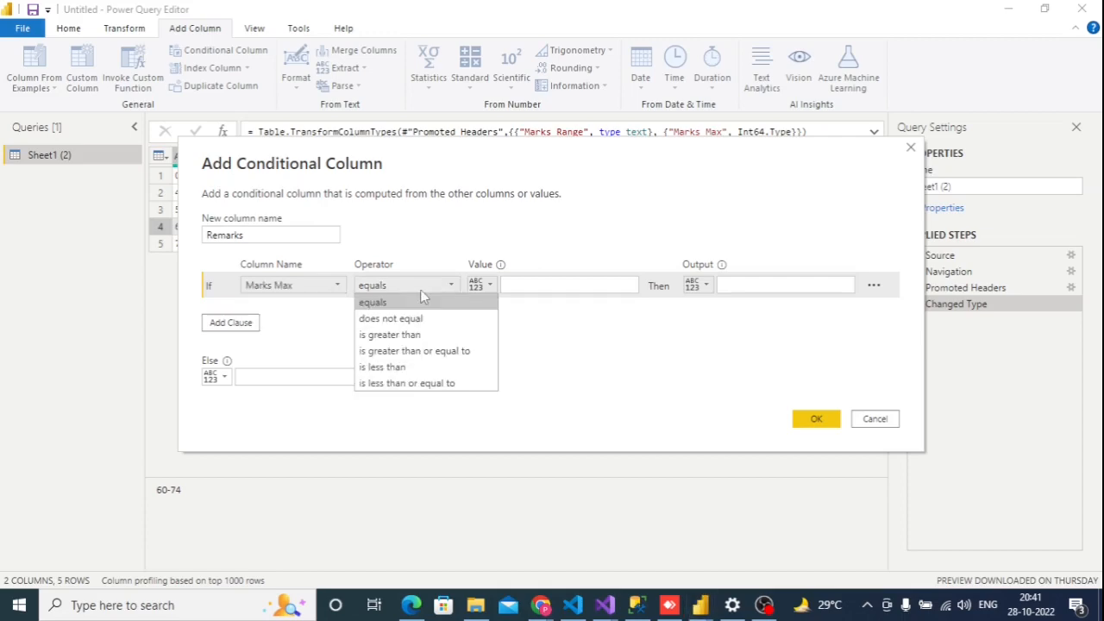
{"action": "left_click", "coordinate": [413, 372]}
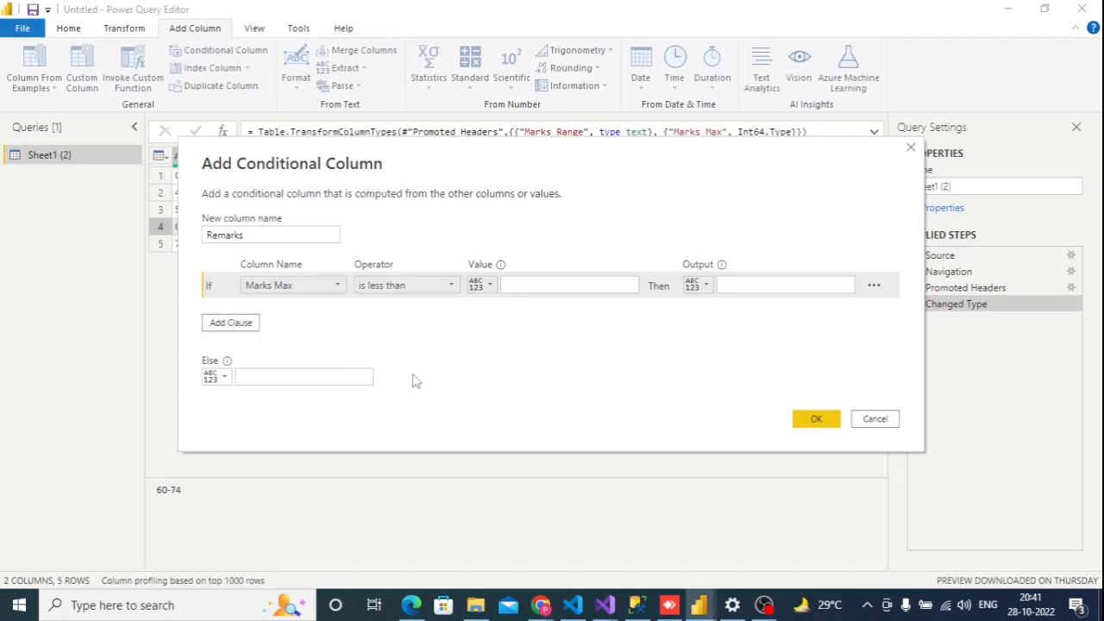
{"action": "left_click", "coordinate": [561, 285]}
{"action": "type", "text": "40"}
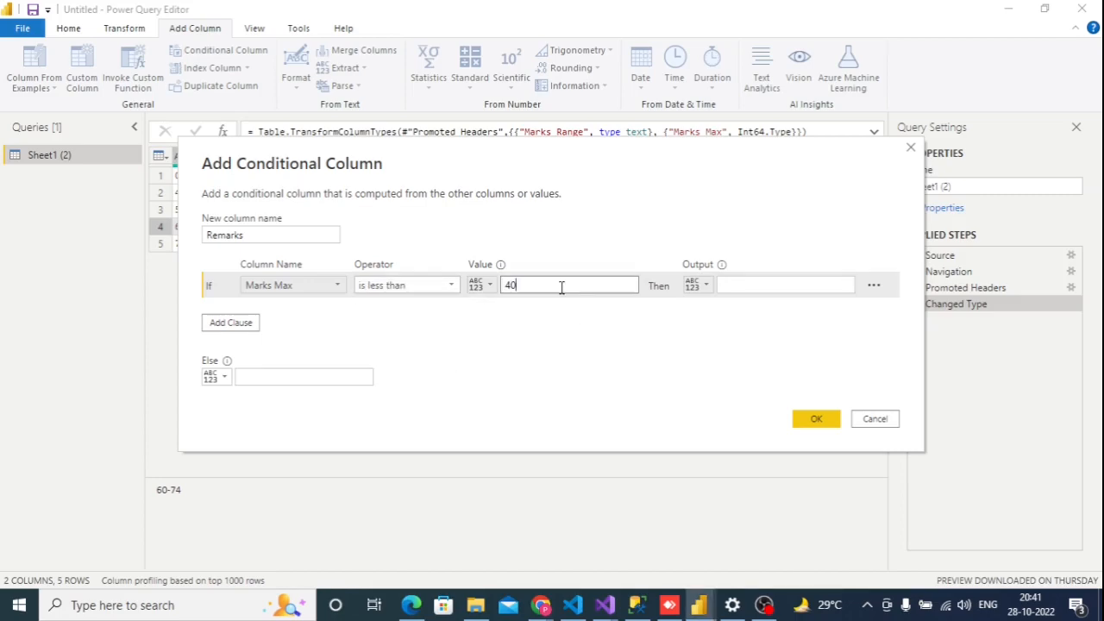
{"action": "left_click", "coordinate": [747, 288]}
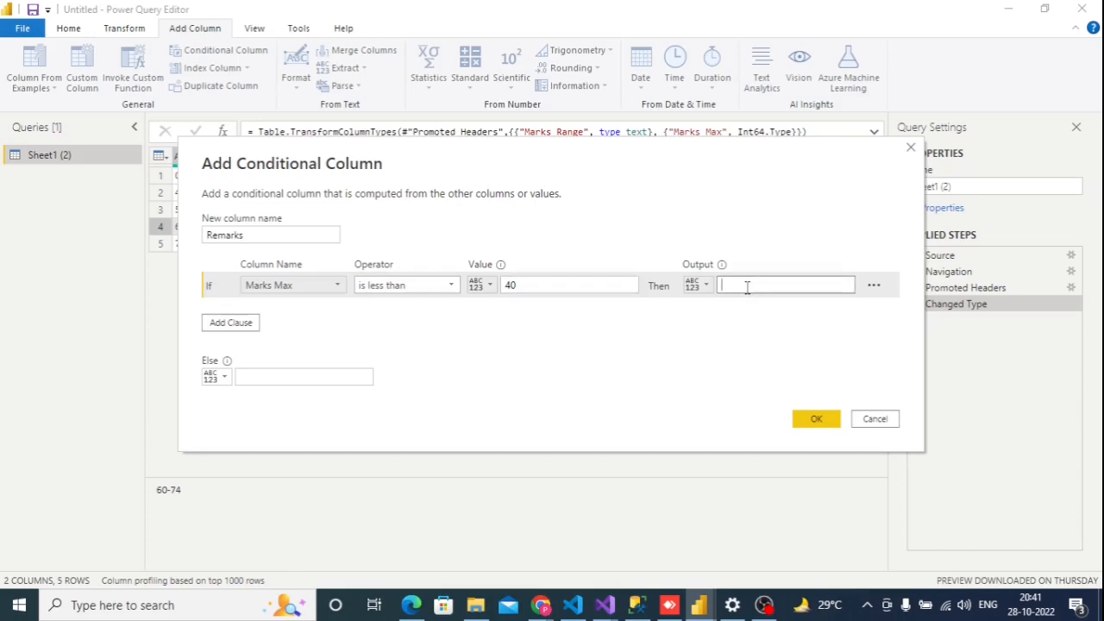
{"action": "type", "text": "Fail"}
Set the Else output to Pass and create the Remarks column
{"action": "left_click", "coordinate": [294, 377]}
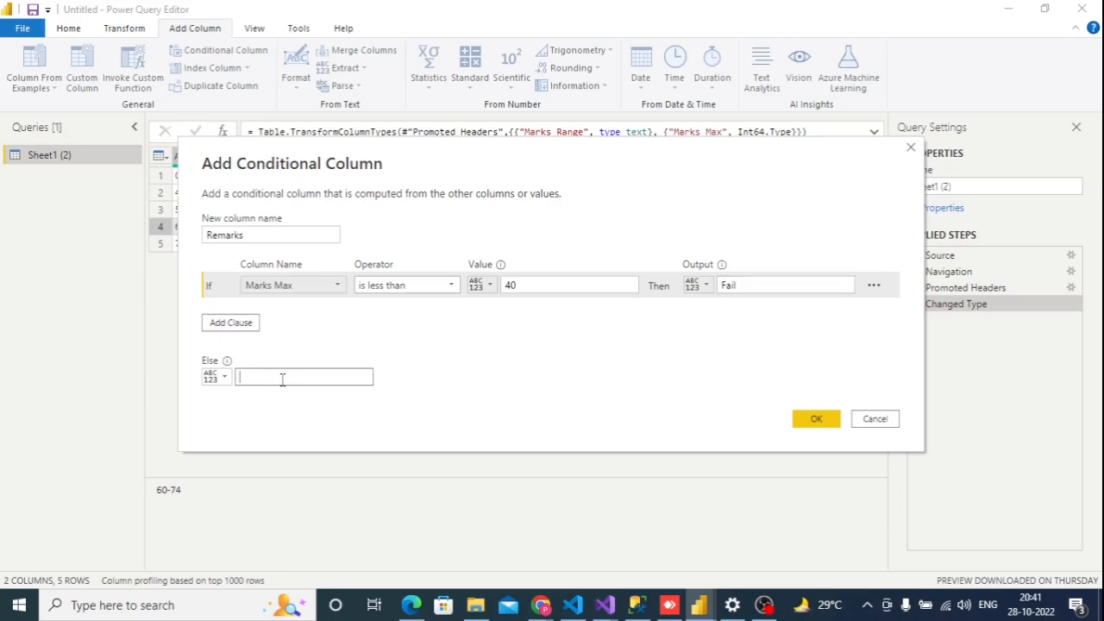
{"action": "type", "text": "Pass"}
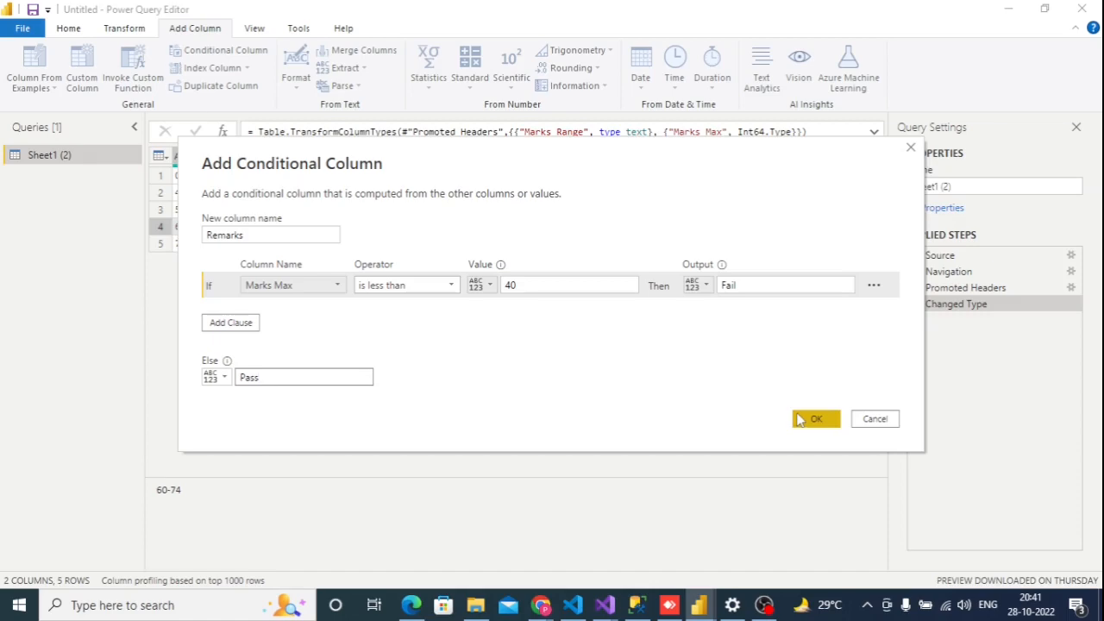
{"action": "left_click", "coordinate": [809, 419]}
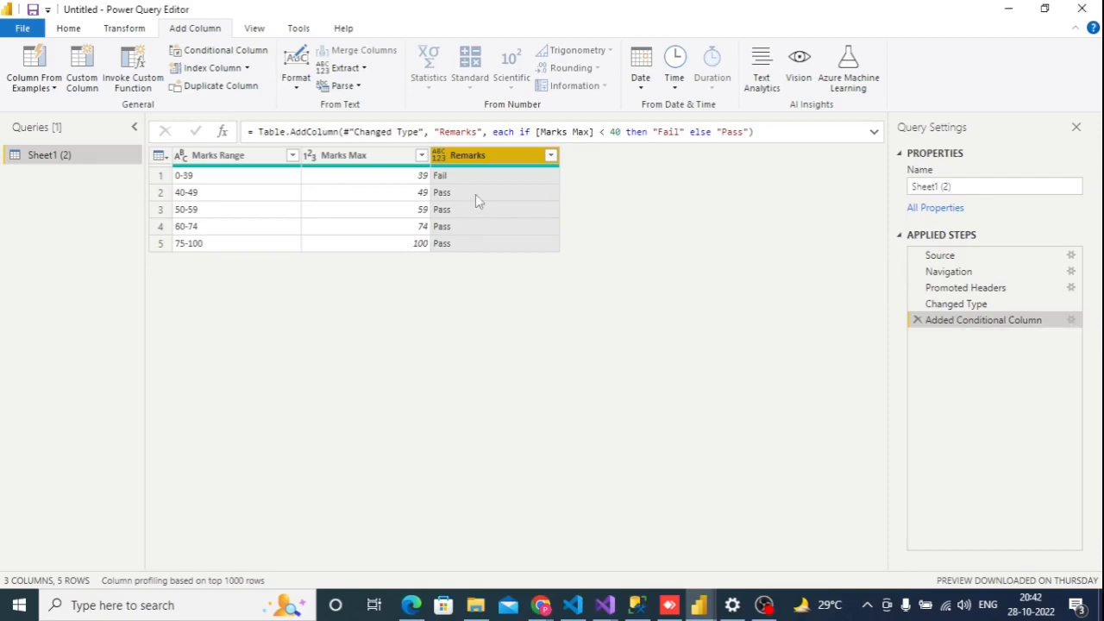
Reopen the Added Conditional Column step's settings and add an Else If clause: Marks Max is less than 50 outputs Third division
{"action": "left_click", "coordinate": [1073, 323]}
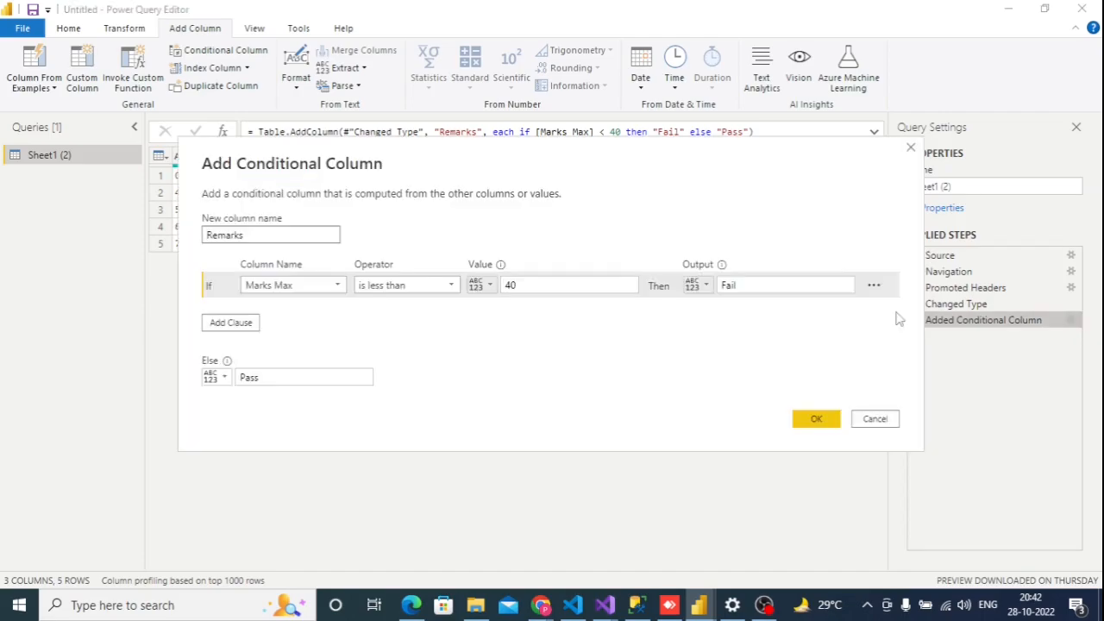
{"action": "left_click", "coordinate": [229, 326]}
{"action": "left_click", "coordinate": [339, 311]}
{"action": "left_click", "coordinate": [306, 346]}
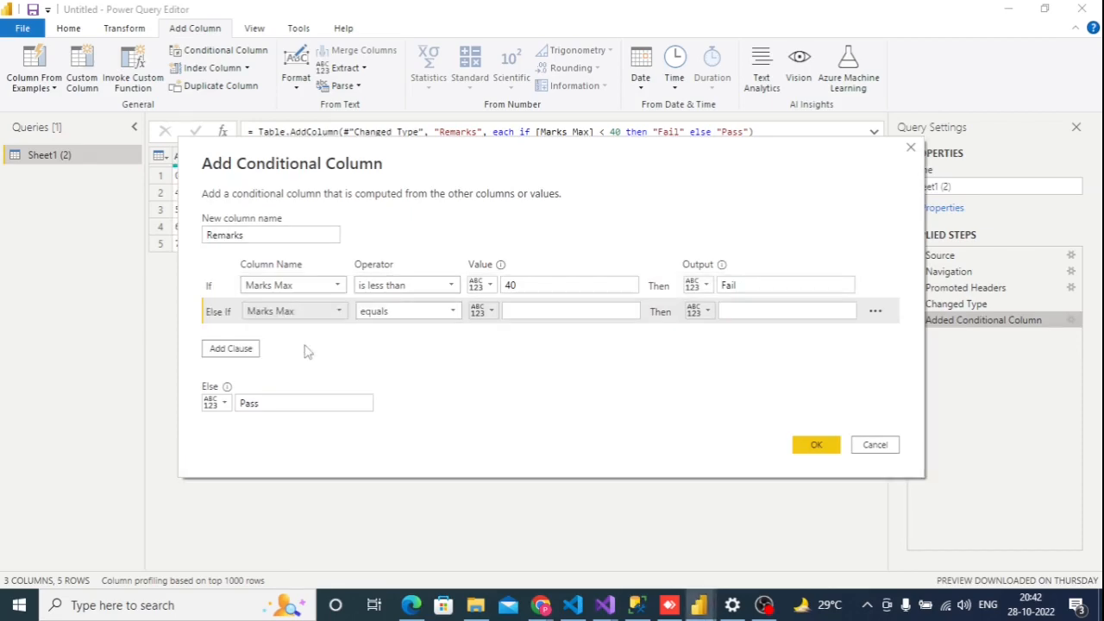
{"action": "left_click", "coordinate": [442, 315]}
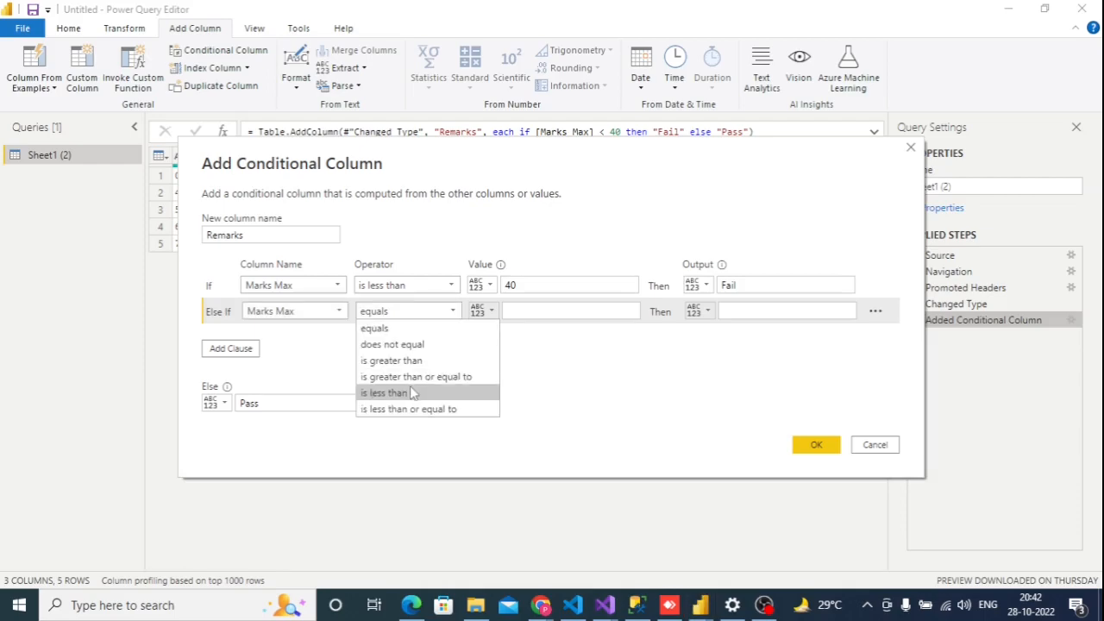
{"action": "left_click", "coordinate": [411, 392]}
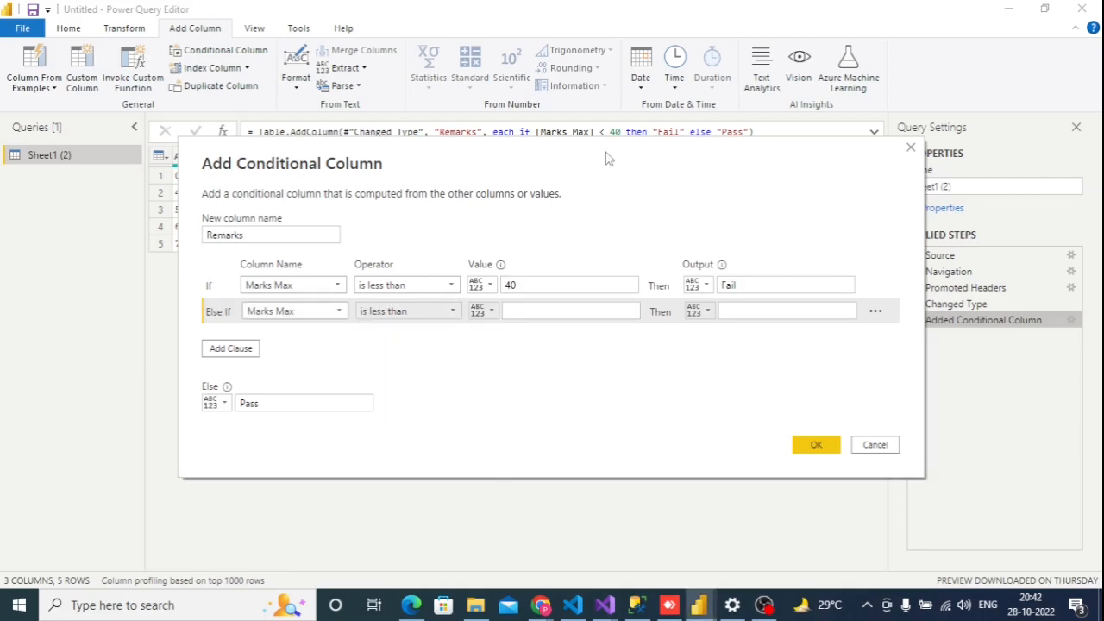
{"action": "left_click_drag", "start_coordinate": [606, 158], "coordinate": [553, 231]}
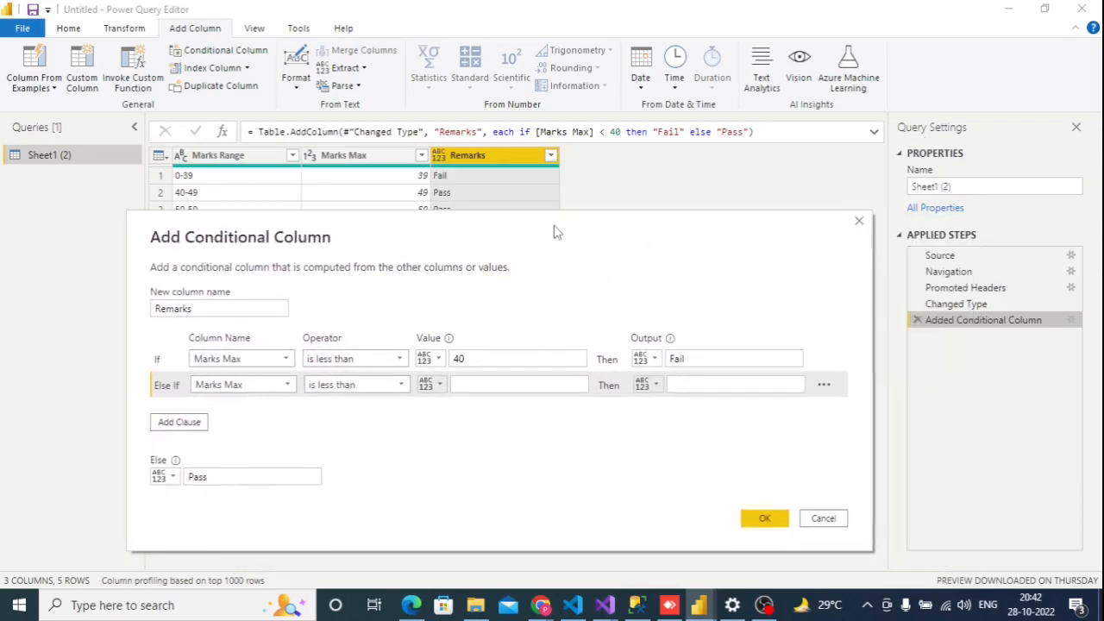
{"action": "left_click", "coordinate": [480, 383]}
{"action": "type", "text": "50"}
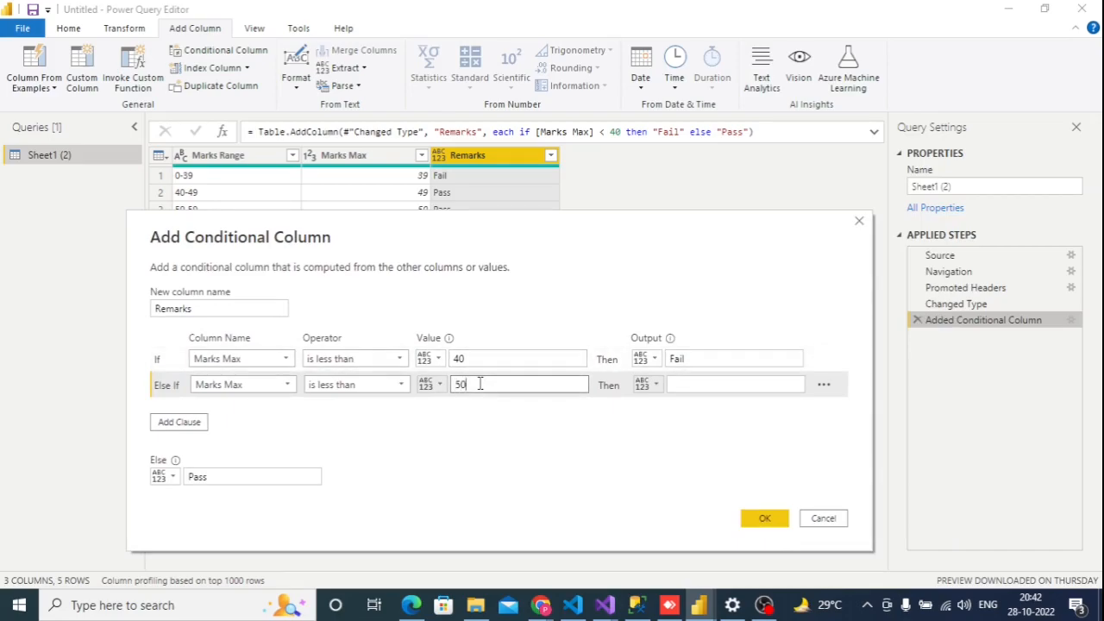
{"action": "left_click", "coordinate": [714, 383]}
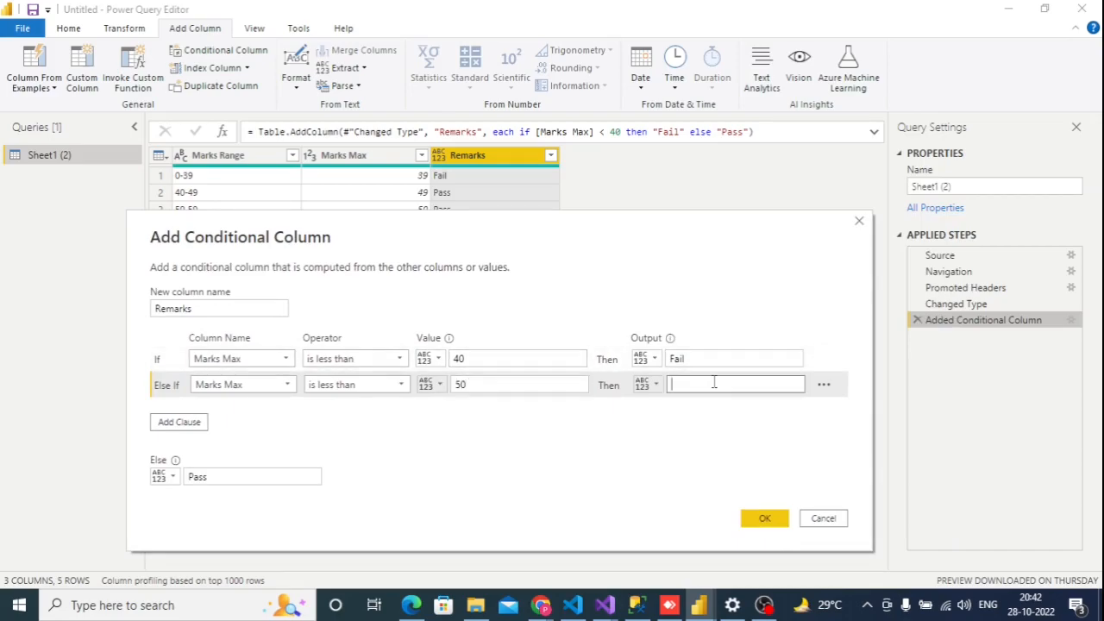
{"action": "type", "text": "Third division"}
Add another Else If clause so that Marks Max is less than 60 outputs Second Division
{"action": "left_click", "coordinate": [160, 426]}
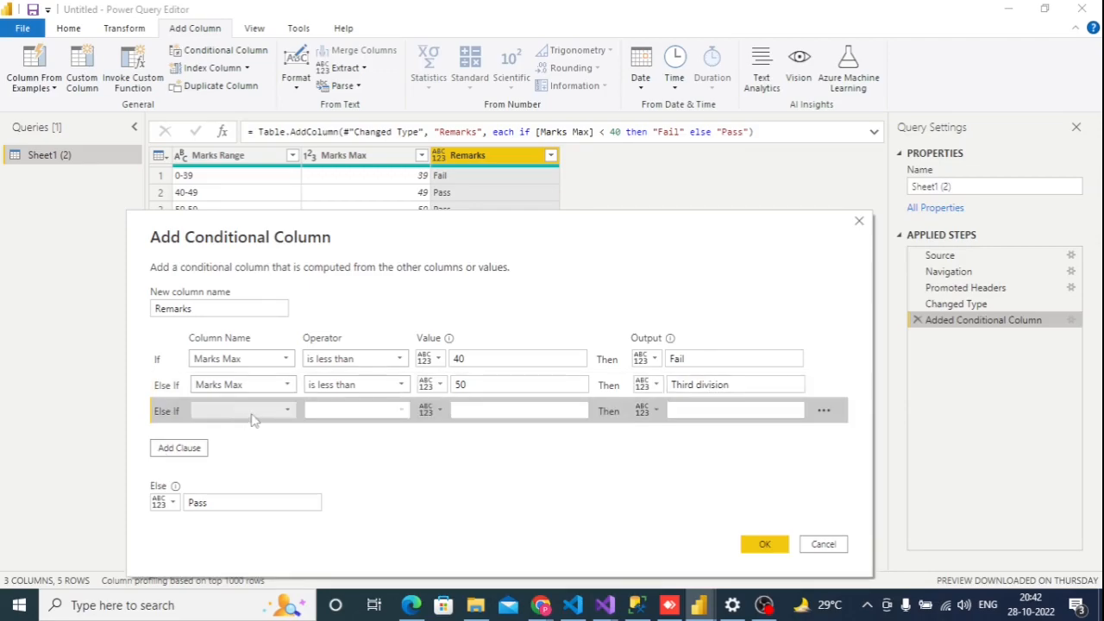
{"action": "left_click", "coordinate": [248, 411]}
{"action": "left_click", "coordinate": [248, 444]}
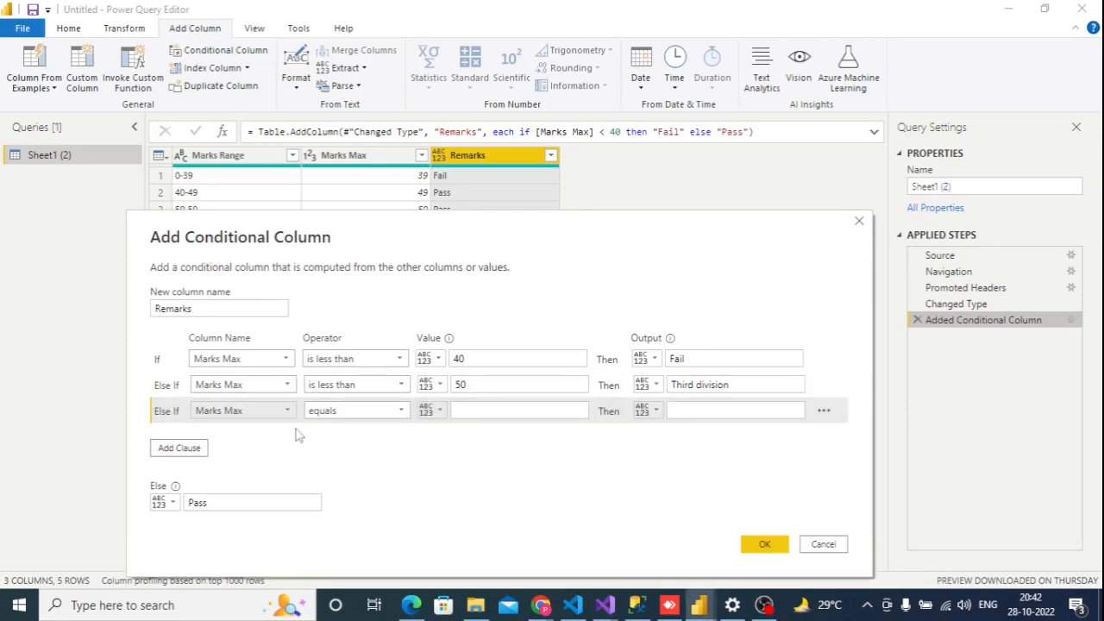
{"action": "left_click", "coordinate": [345, 411]}
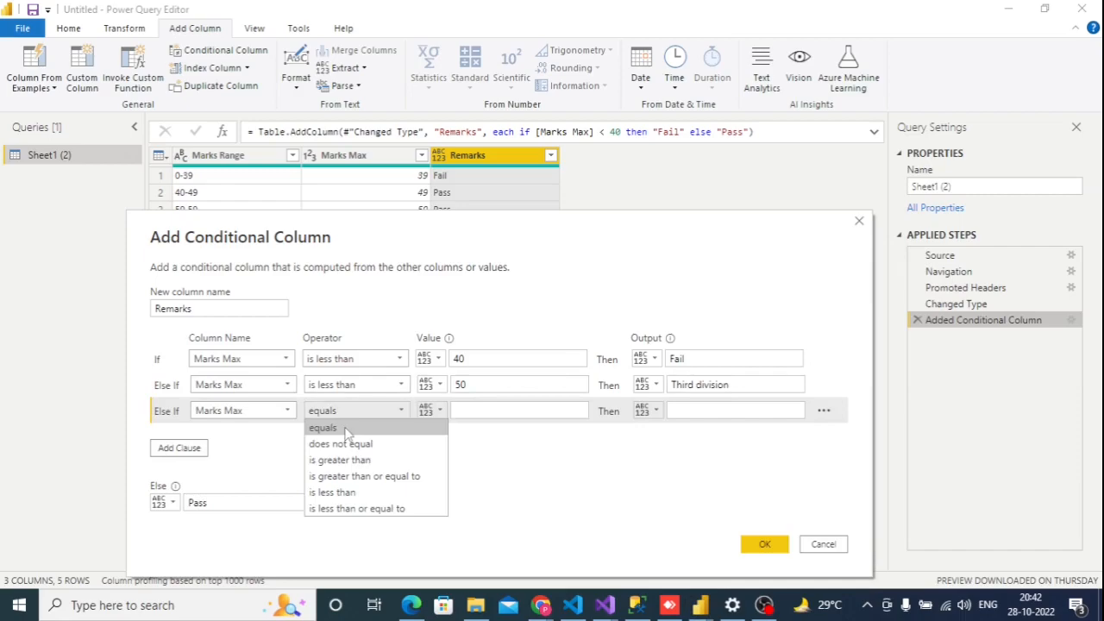
{"action": "left_click", "coordinate": [349, 491]}
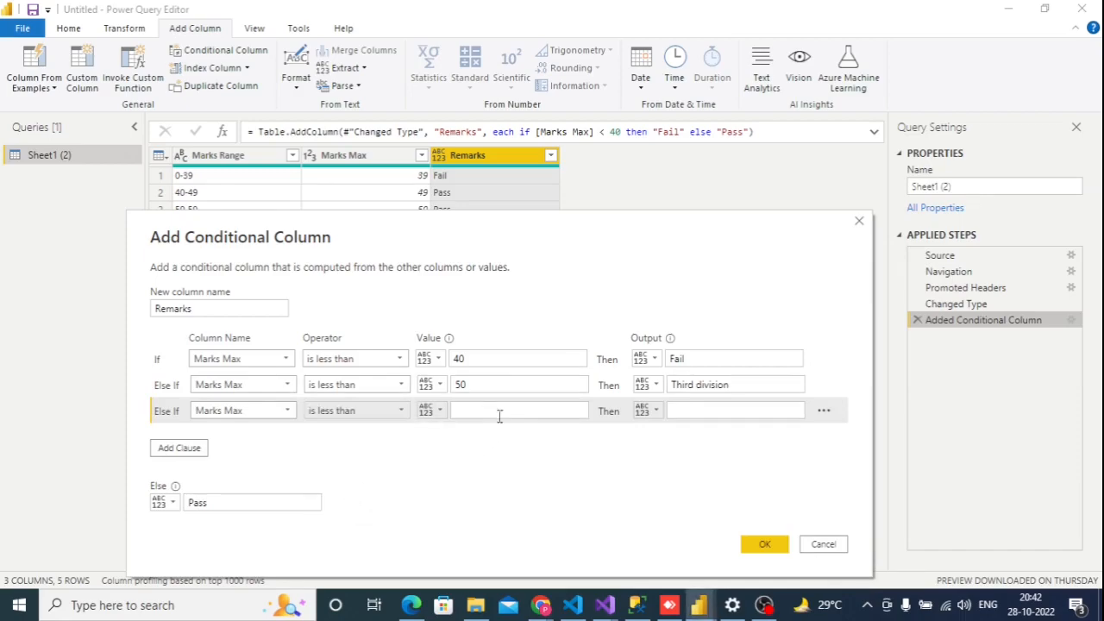
{"action": "left_click", "coordinate": [500, 409]}
{"action": "type", "text": "60"}
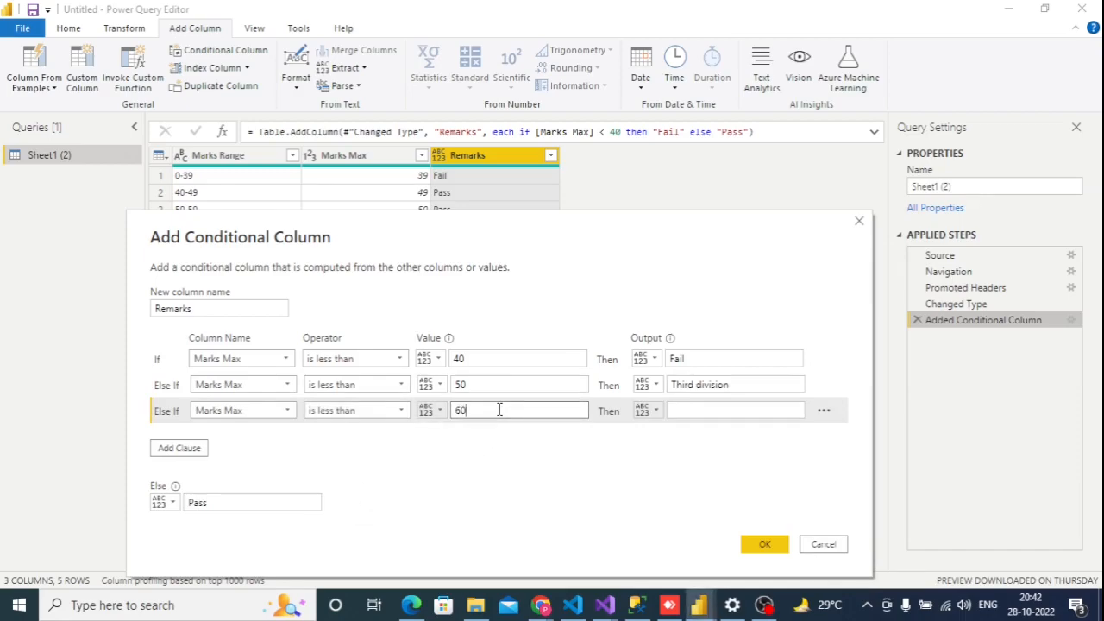
{"action": "left_click", "coordinate": [696, 407]}
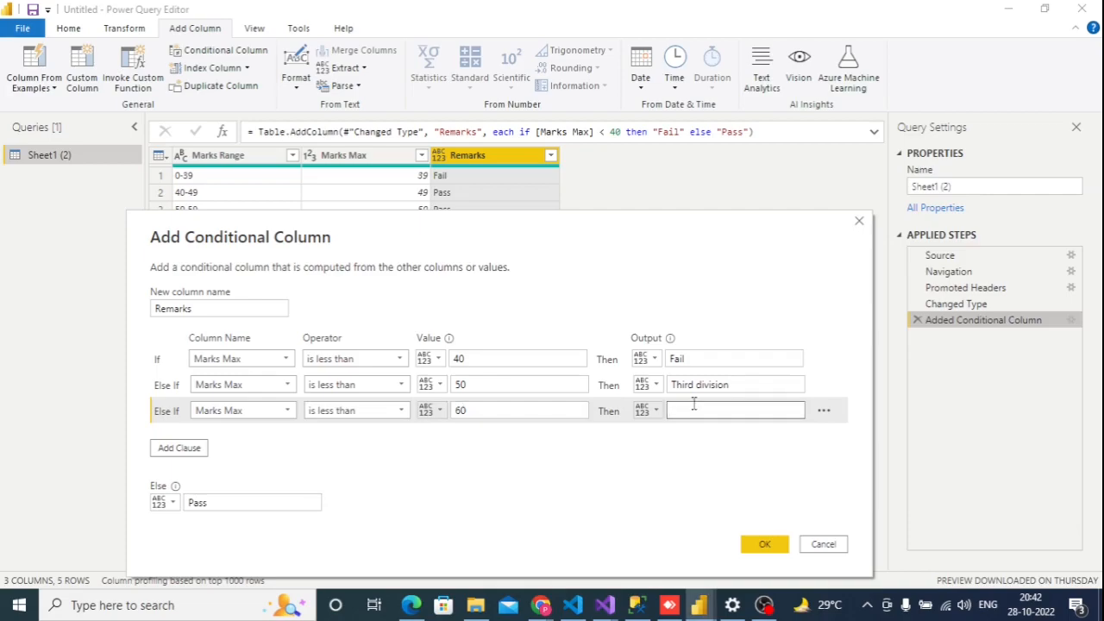
{"action": "type", "text": "Second Division"}
Add a further Else If clause so that Marks Max is less than 75 outputs First Division
{"action": "left_click", "coordinate": [179, 447]}
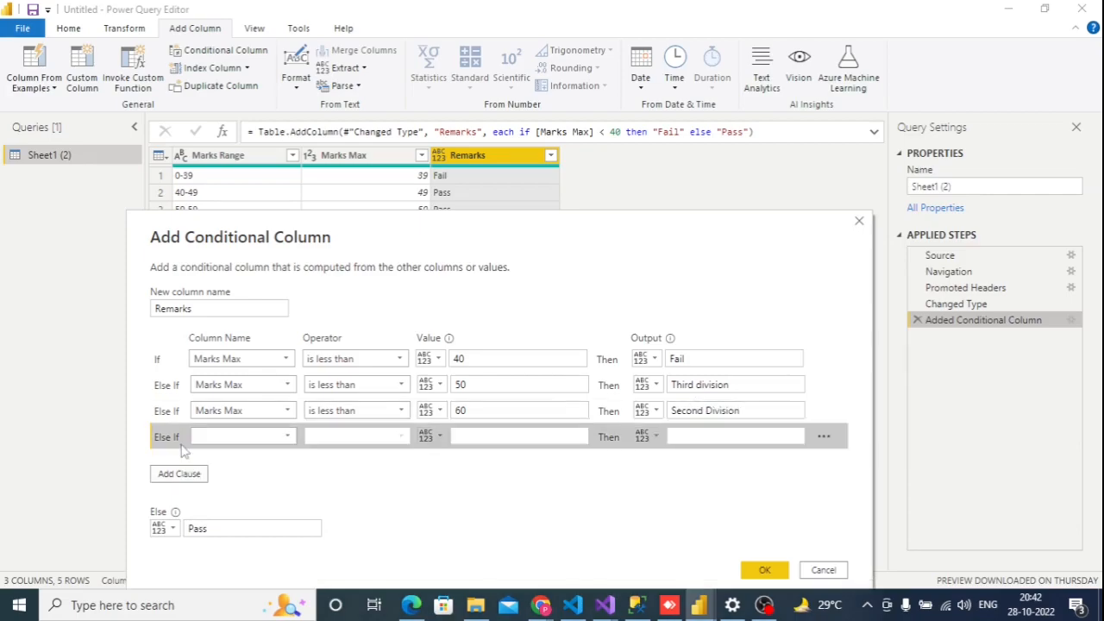
{"action": "left_click", "coordinate": [263, 438]}
{"action": "left_click", "coordinate": [248, 469]}
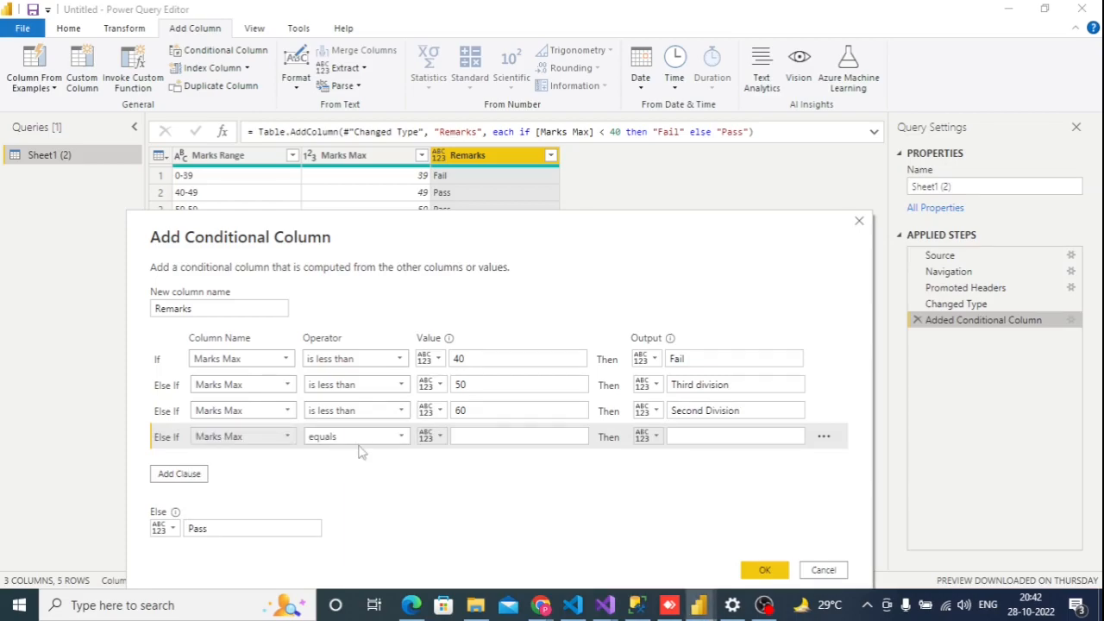
{"action": "left_click", "coordinate": [360, 437]}
{"action": "left_click", "coordinate": [361, 518]}
{"action": "left_click", "coordinate": [493, 438]}
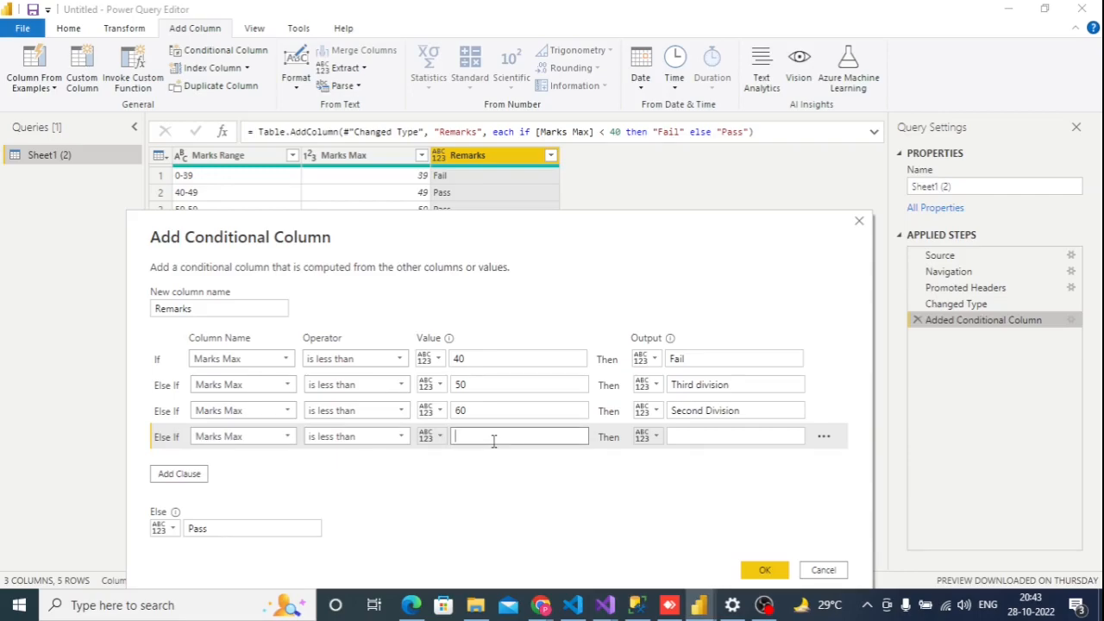
{"action": "type", "text": "75"}
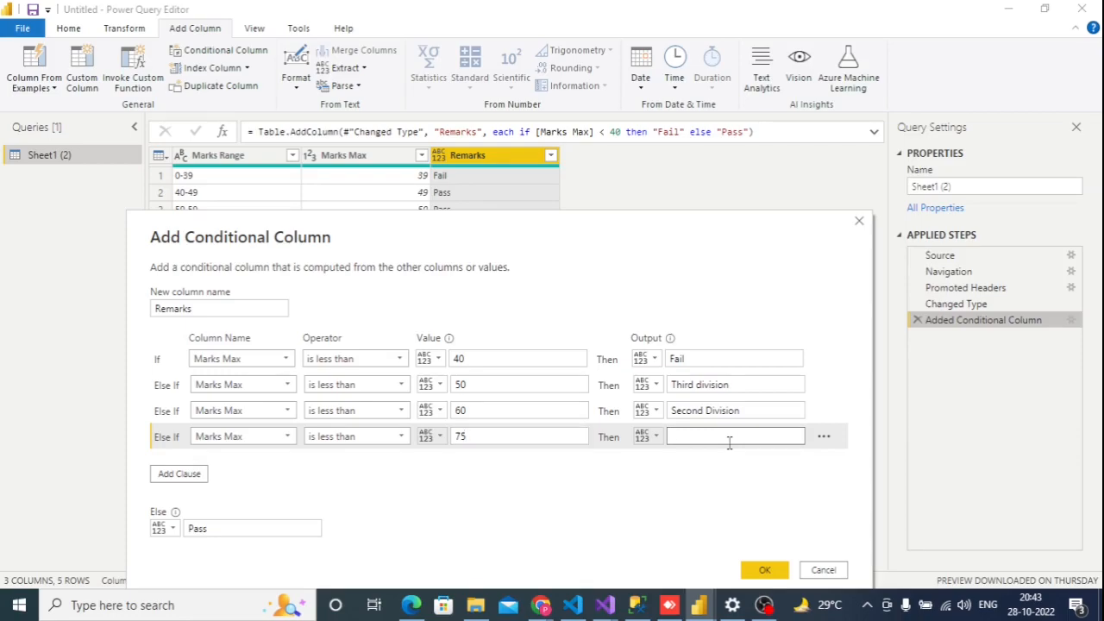
{"action": "type", "text": "First Division"}
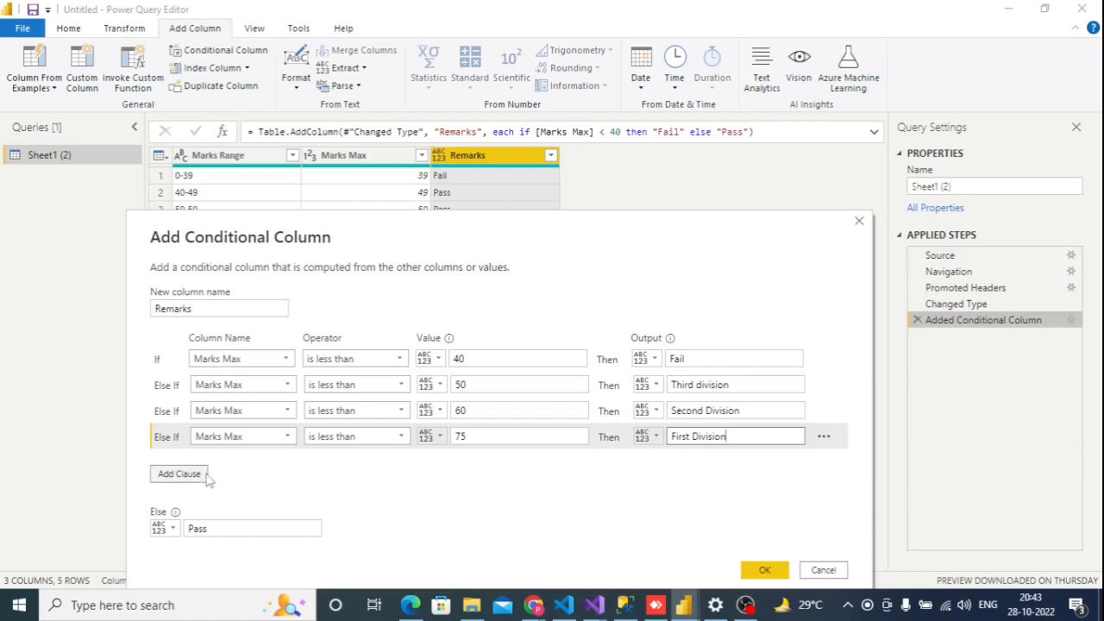
Set the Else output of the Remarks conditional column to Distinction and apply the updated clauses
{"action": "left_click", "coordinate": [241, 504]}
{"action": "left_click", "coordinate": [230, 526]}
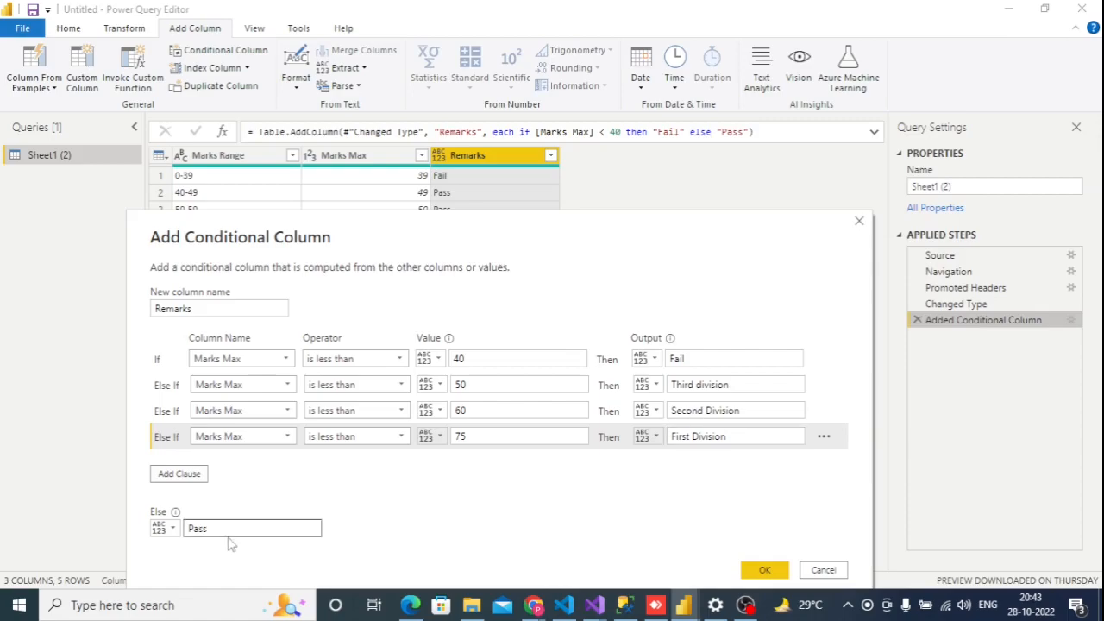
{"action": "double_click", "coordinate": [227, 530]}
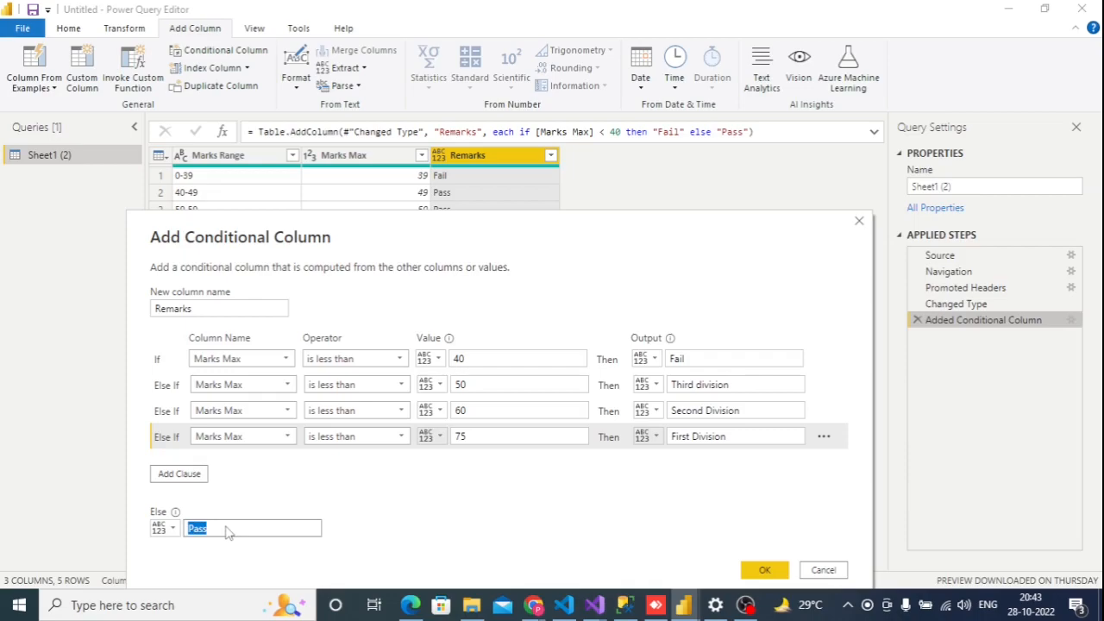
{"action": "type", "text": "Distinction"}
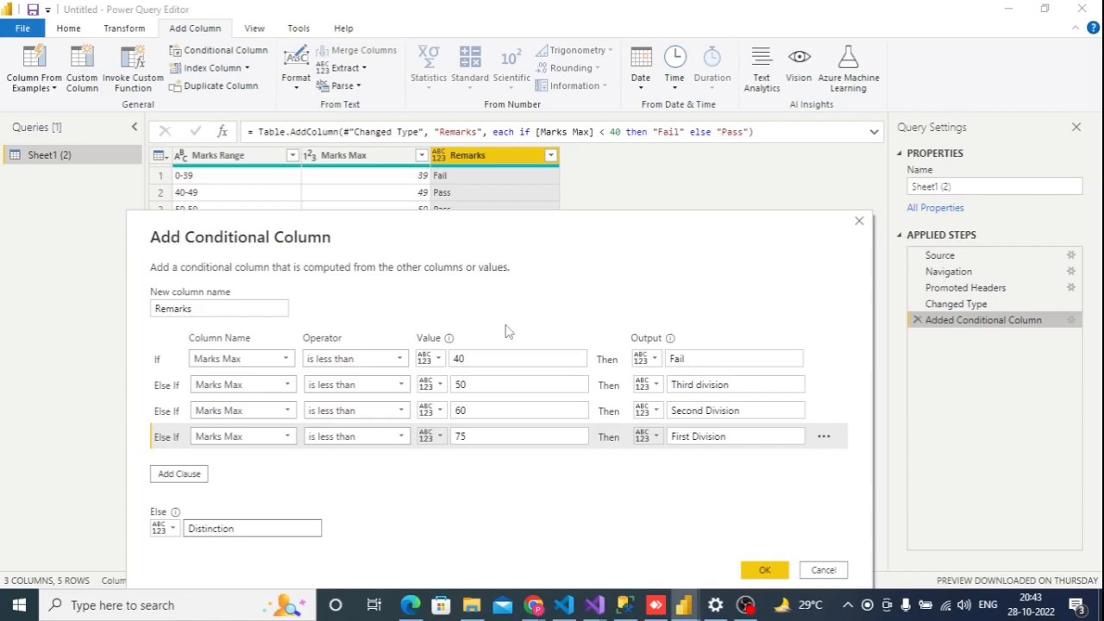
{"action": "left_click", "coordinate": [453, 358]}
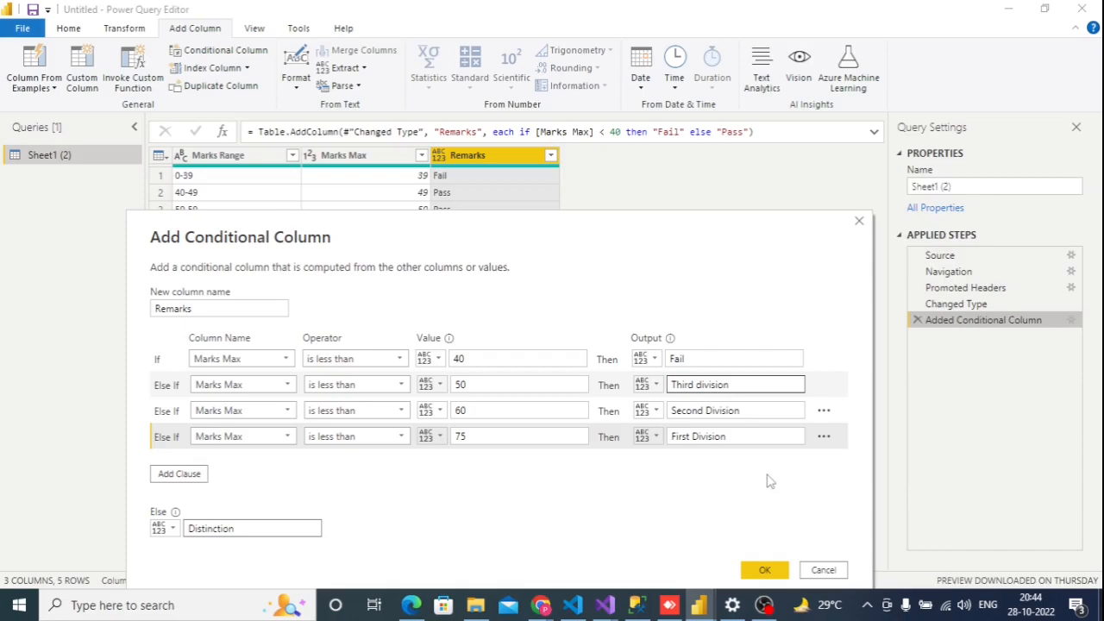
{"action": "left_click", "coordinate": [763, 570]}
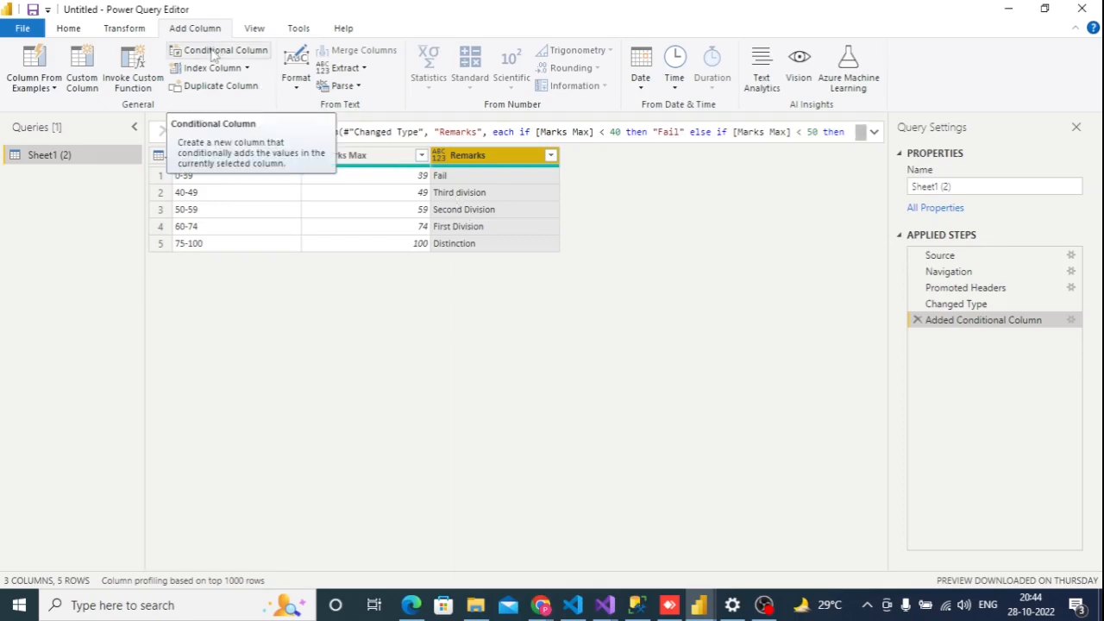
{"action": "mouse_move", "coordinate": [764, 611]}
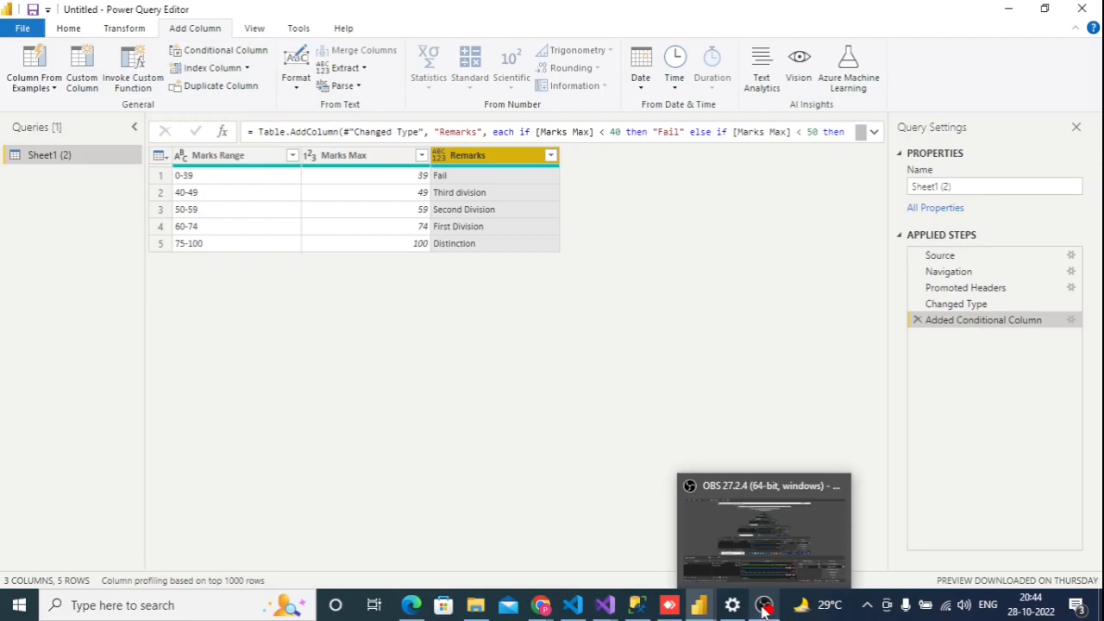